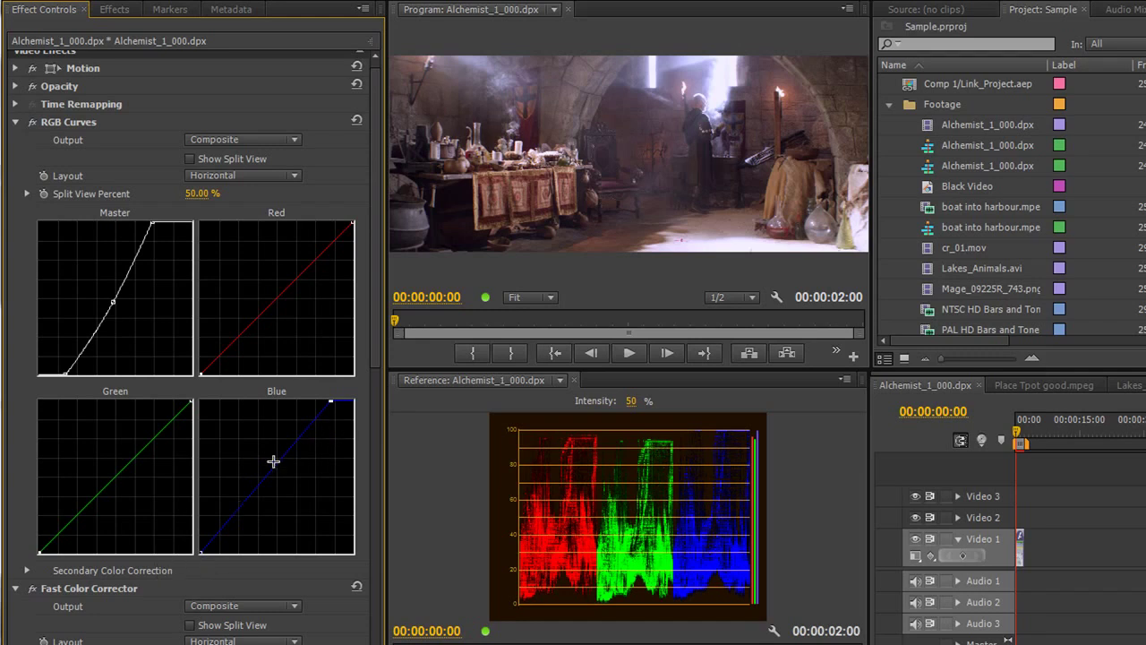
Step: Try bending the Blue curve through highlights and midtones, then straighten it again
drag(332, 403, 296, 400)
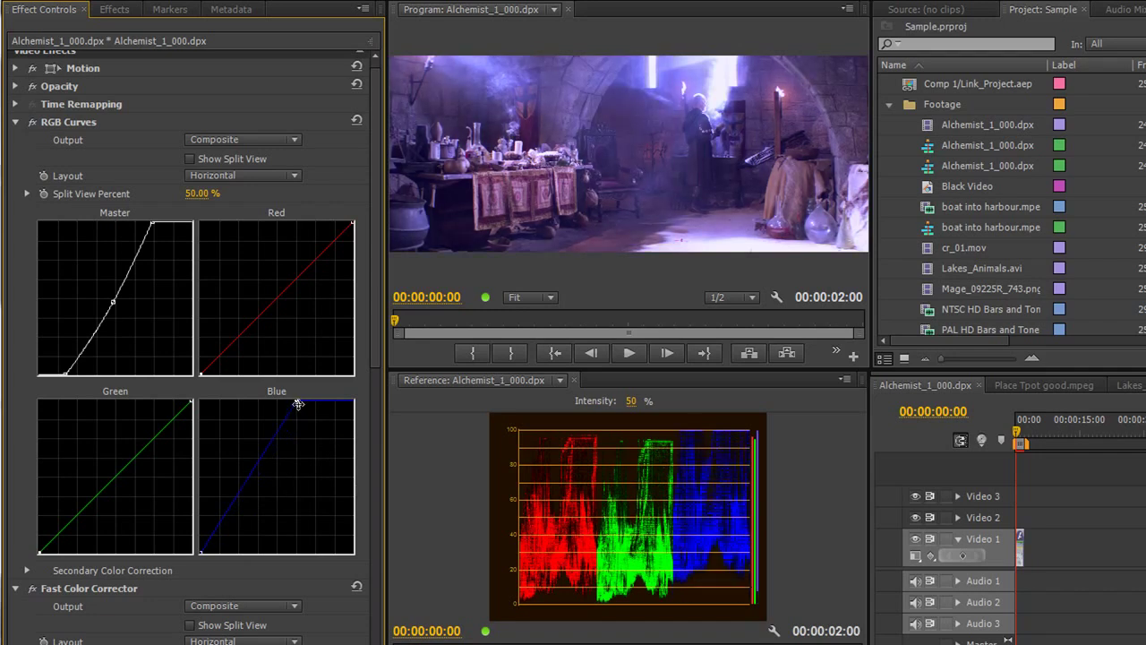
drag(296, 401, 333, 399)
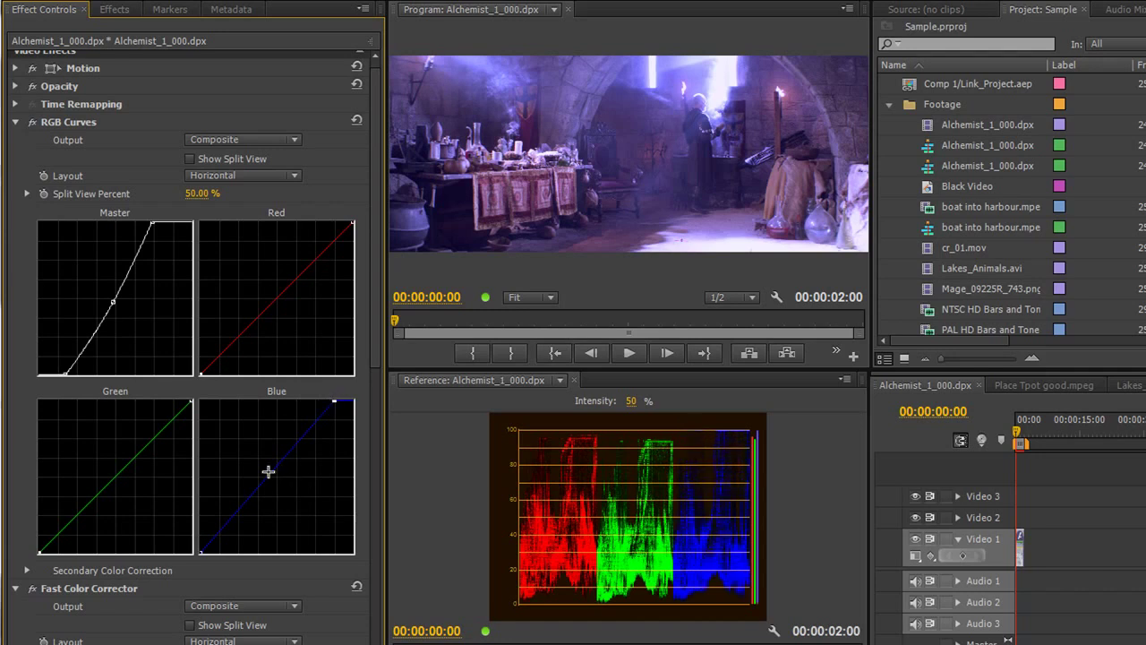
drag(271, 473, 256, 468)
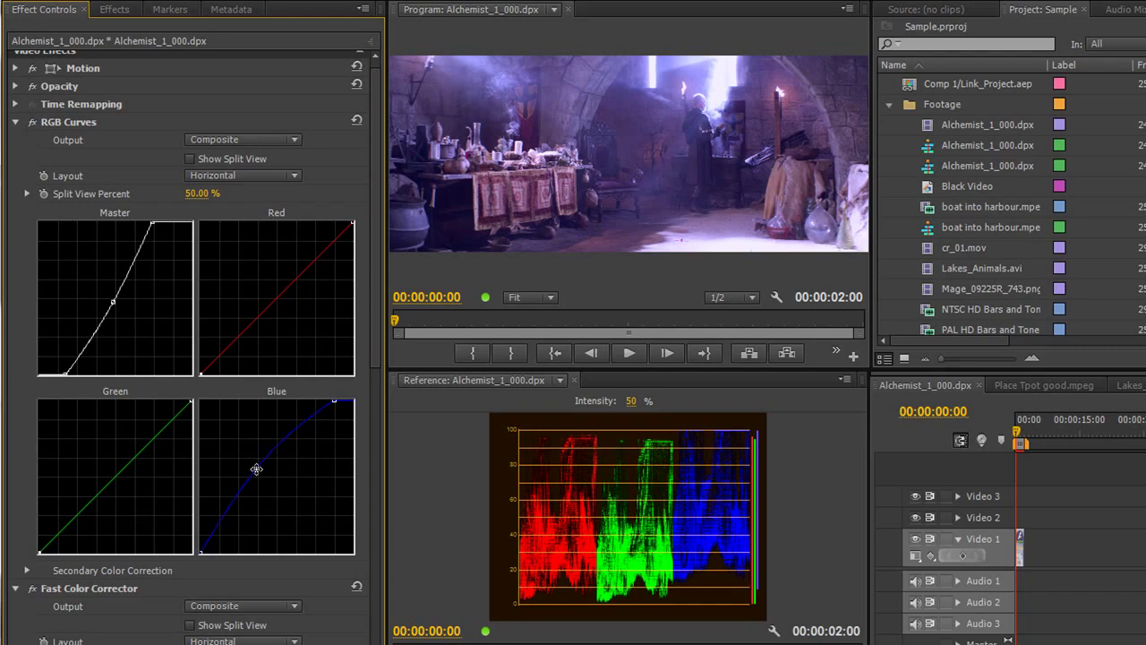
drag(256, 468, 289, 483)
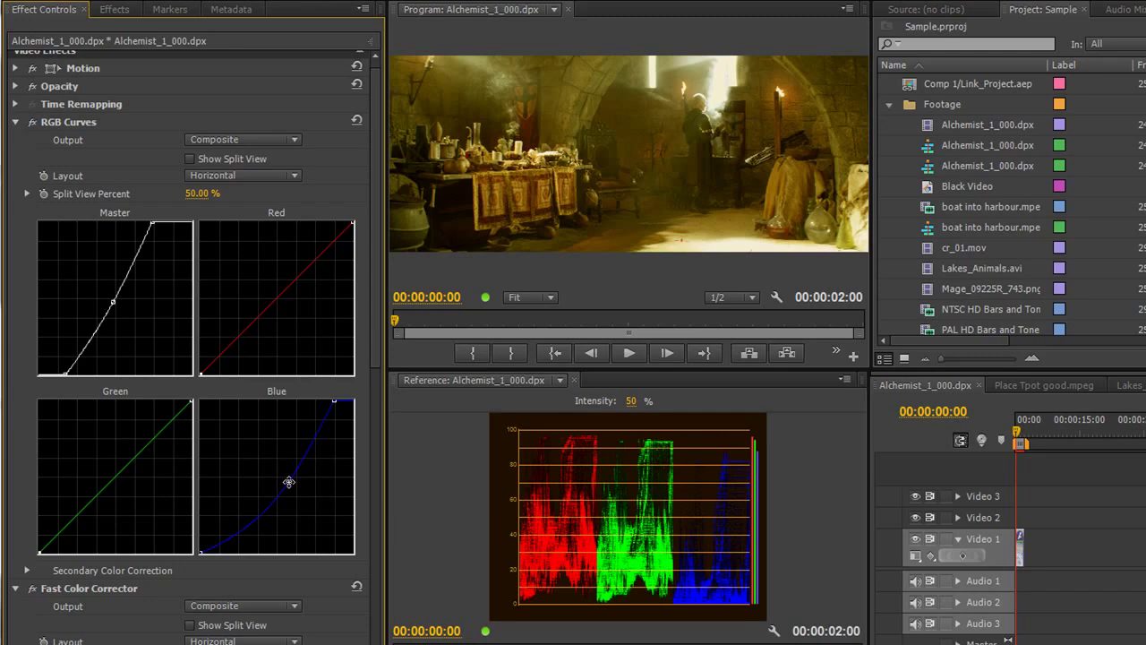
drag(288, 483, 132, 635)
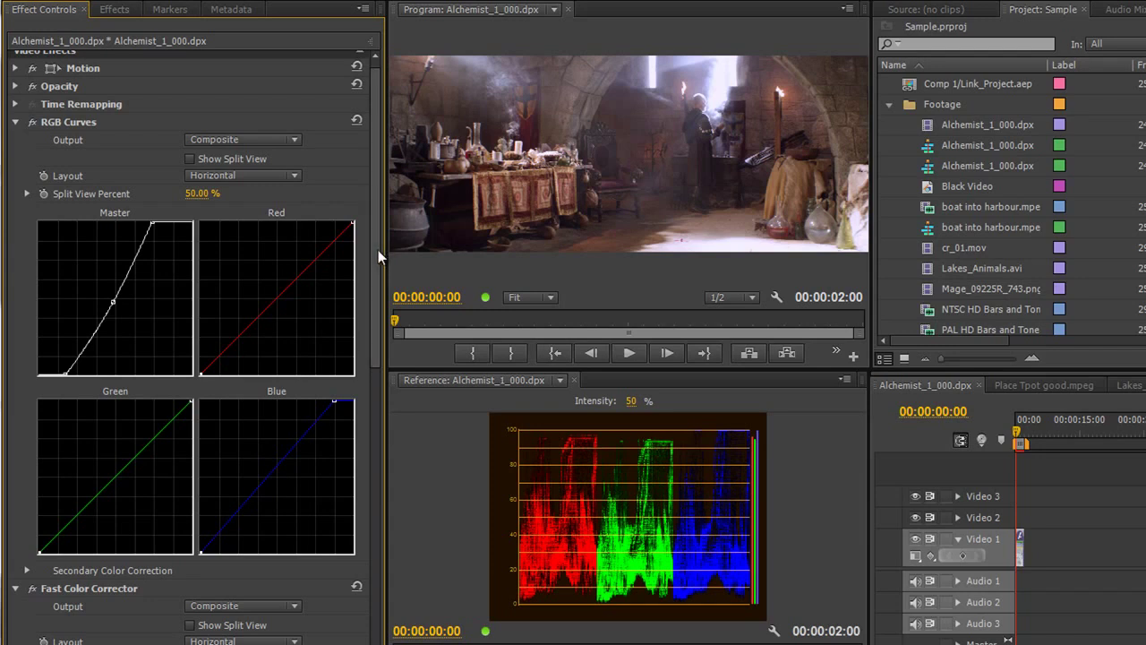
Step: Add a Green curve point and bend it down, tinting the image magenta
scroll(378, 250, down, 3)
drag(368, 326, 365, 450)
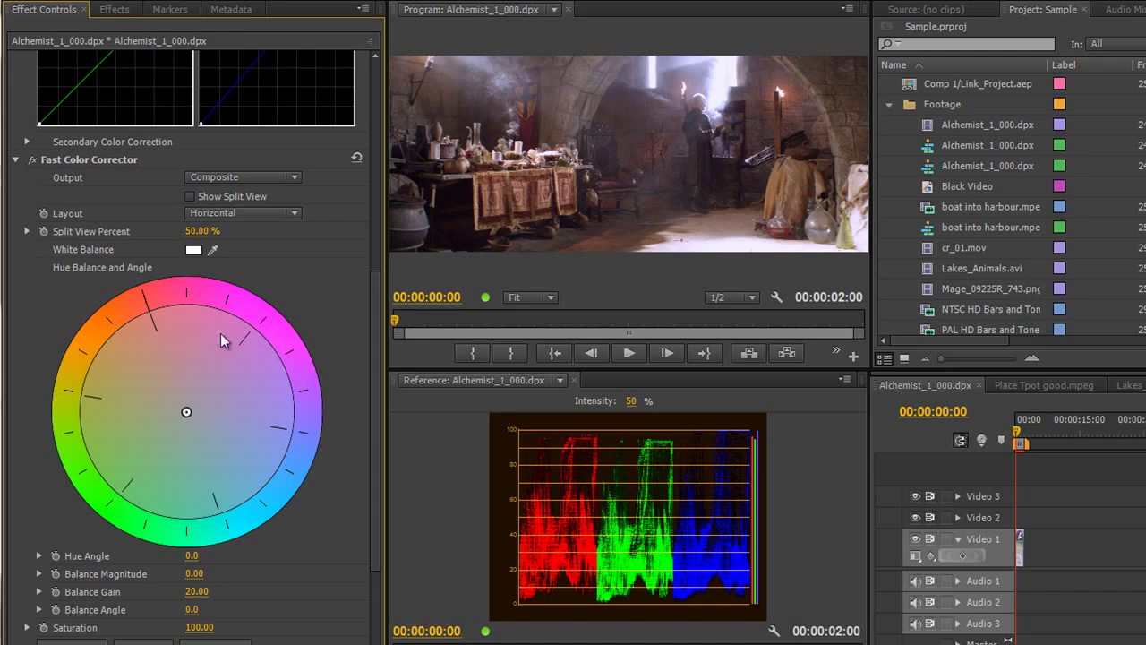
scroll(285, 324, up, 3)
scroll(285, 324, up, 7)
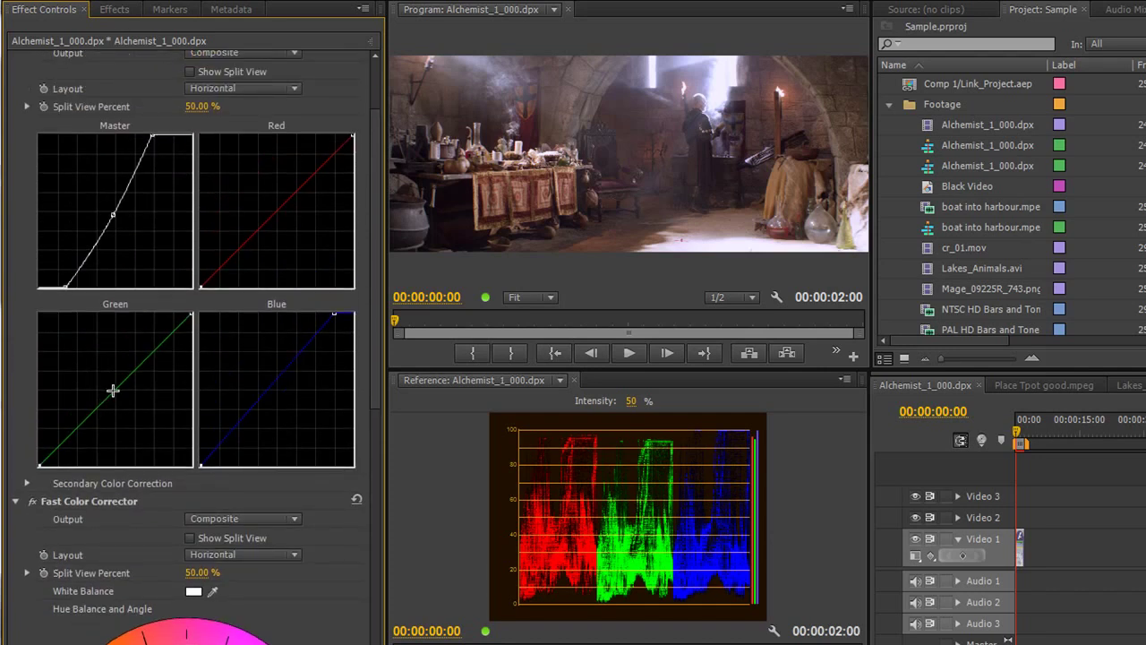
drag(112, 391, 104, 386)
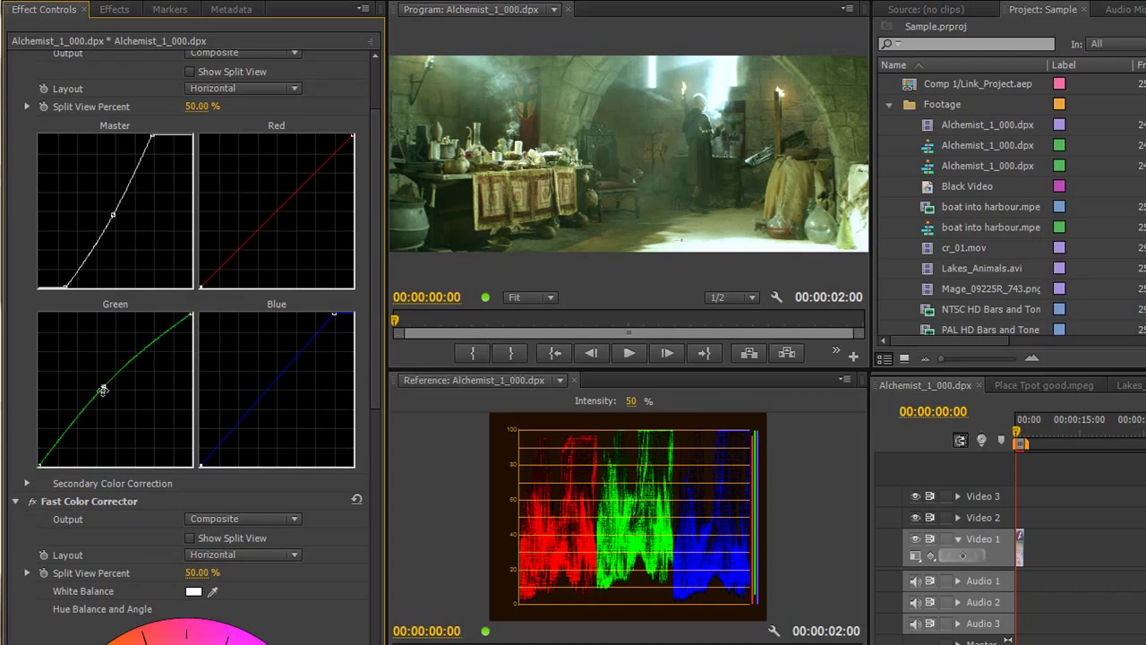
mouse_move(104, 390)
mouse_down()
mouse_move(132, 399)
mouse_move(112, 392)
mouse_up()
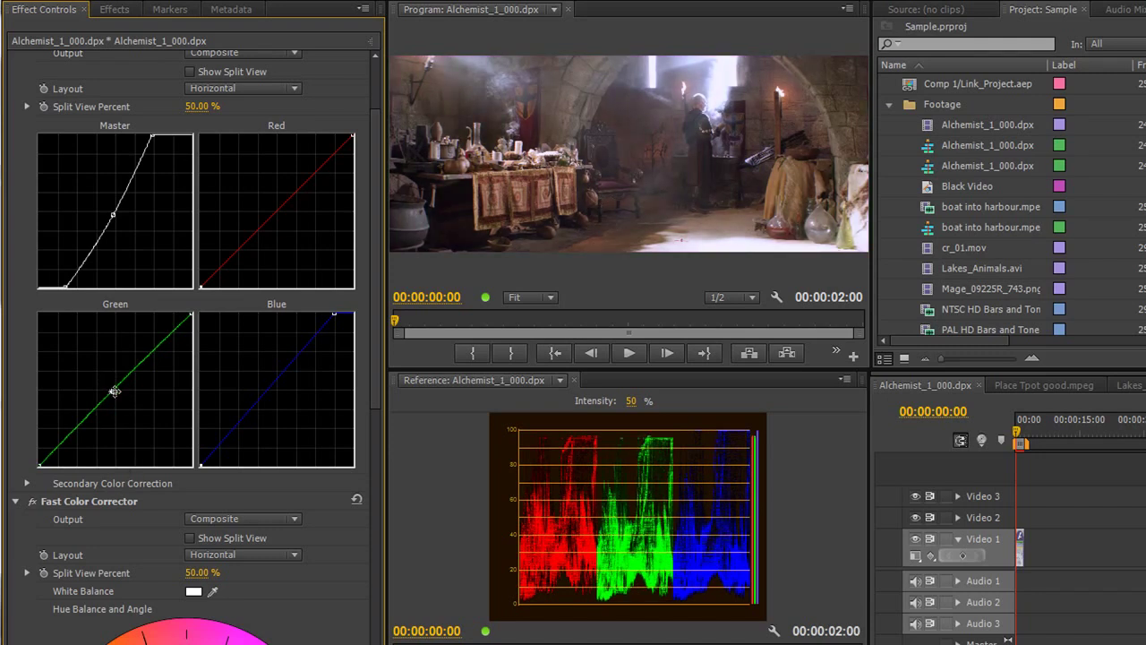
Step: Drag the Green point off the graph, then add a slightly nudged midpoint on the Red curve
drag(114, 391, 228, 279)
drag(275, 213, 276, 215)
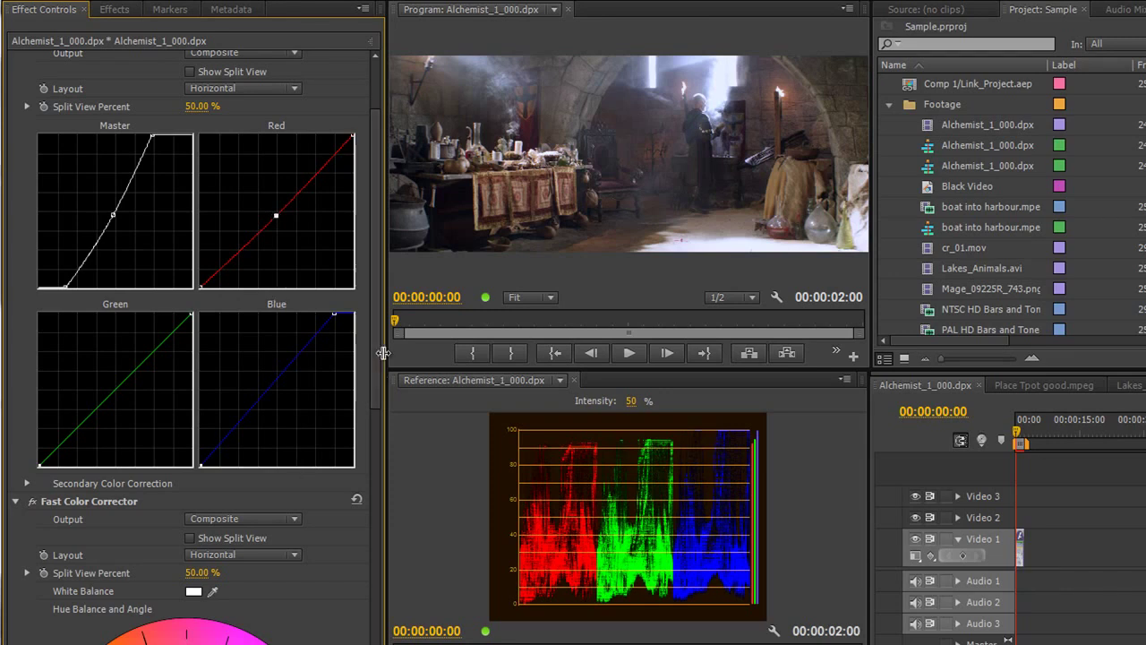
drag(377, 355, 375, 274)
scroll(372, 431, down, 3)
drag(275, 255, 276, 257)
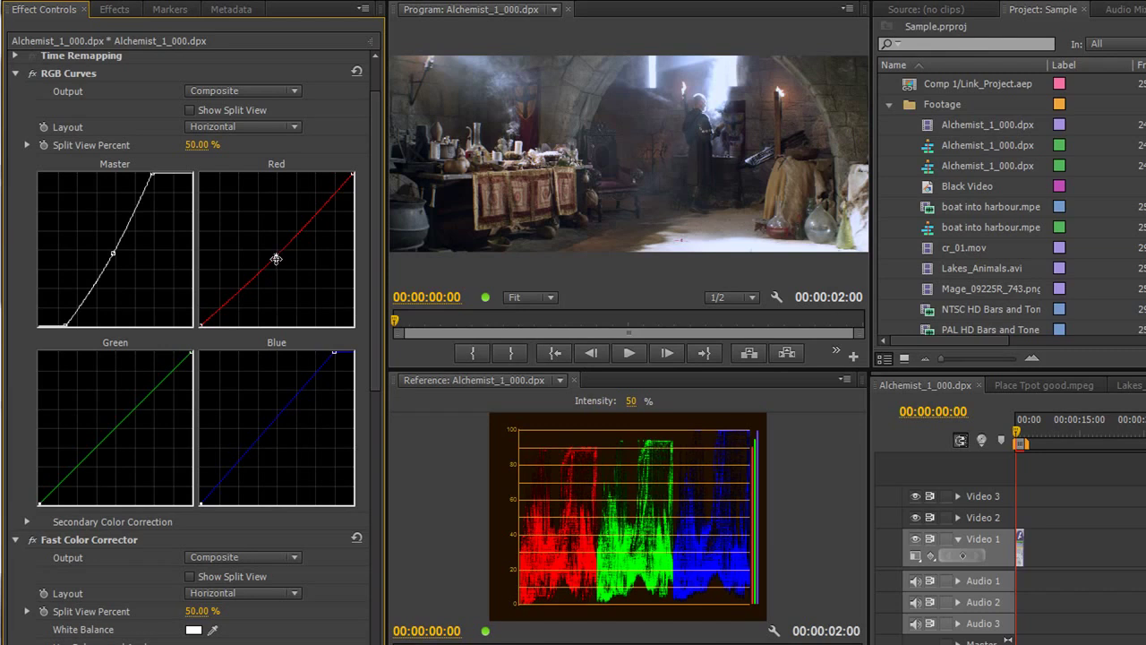
Step: Replace the old Red point with lower, middle and upper points along the diagonal
drag(276, 259, 376, 152)
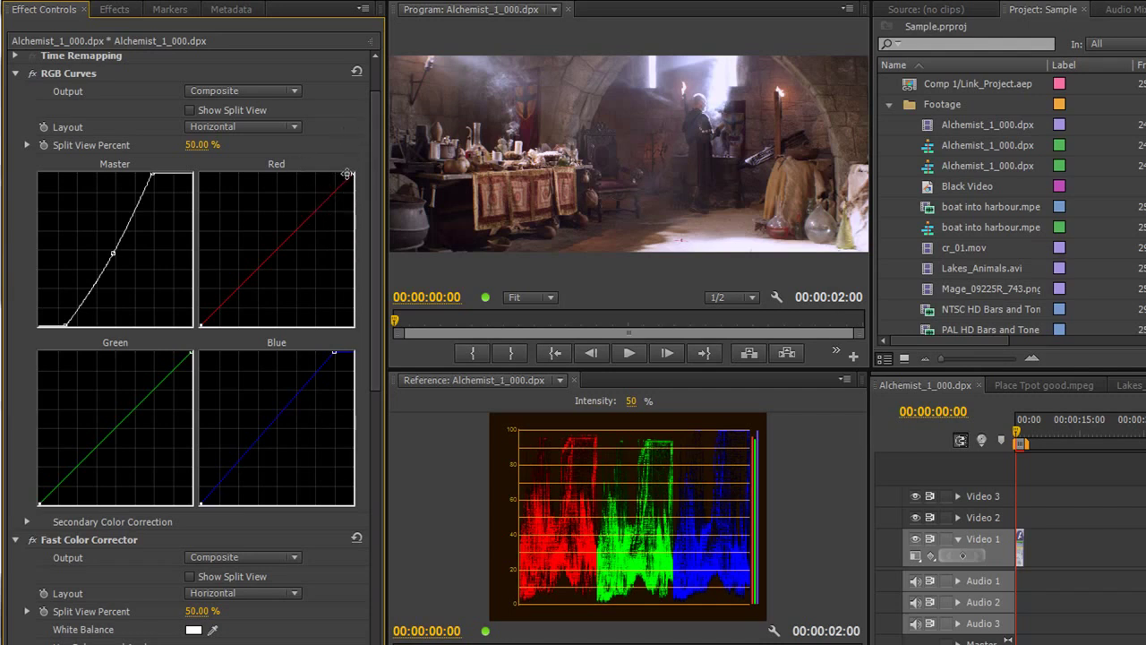
click(237, 289)
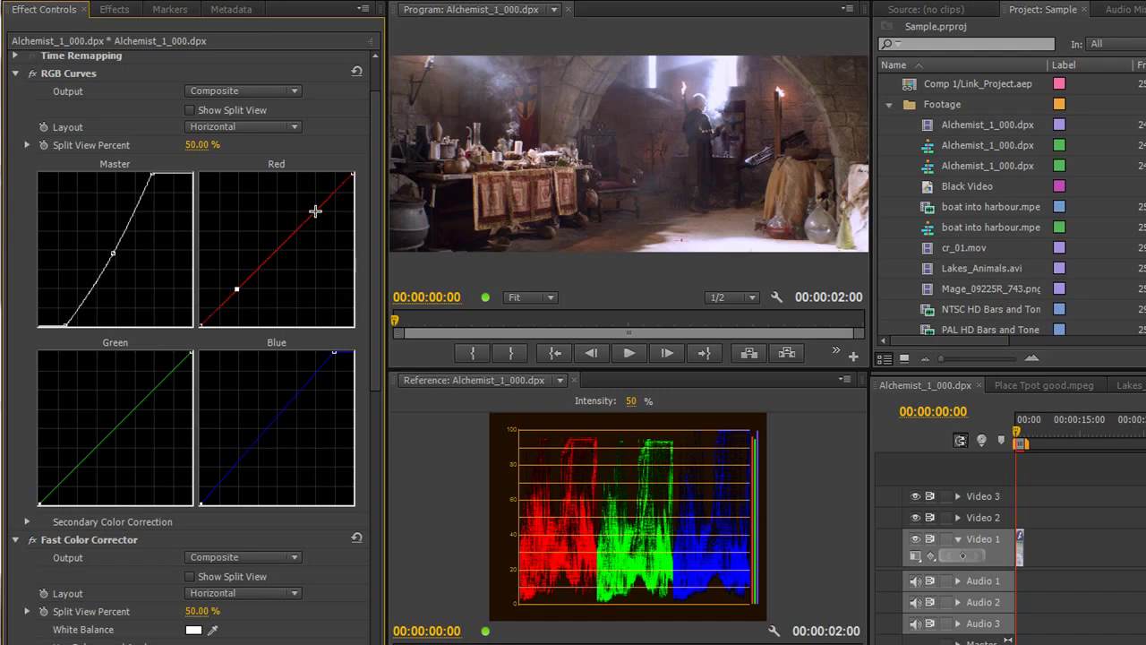
click(299, 232)
mouse_move(278, 249)
mouse_down()
mouse_move(277, 299)
mouse_move(275, 255)
mouse_up()
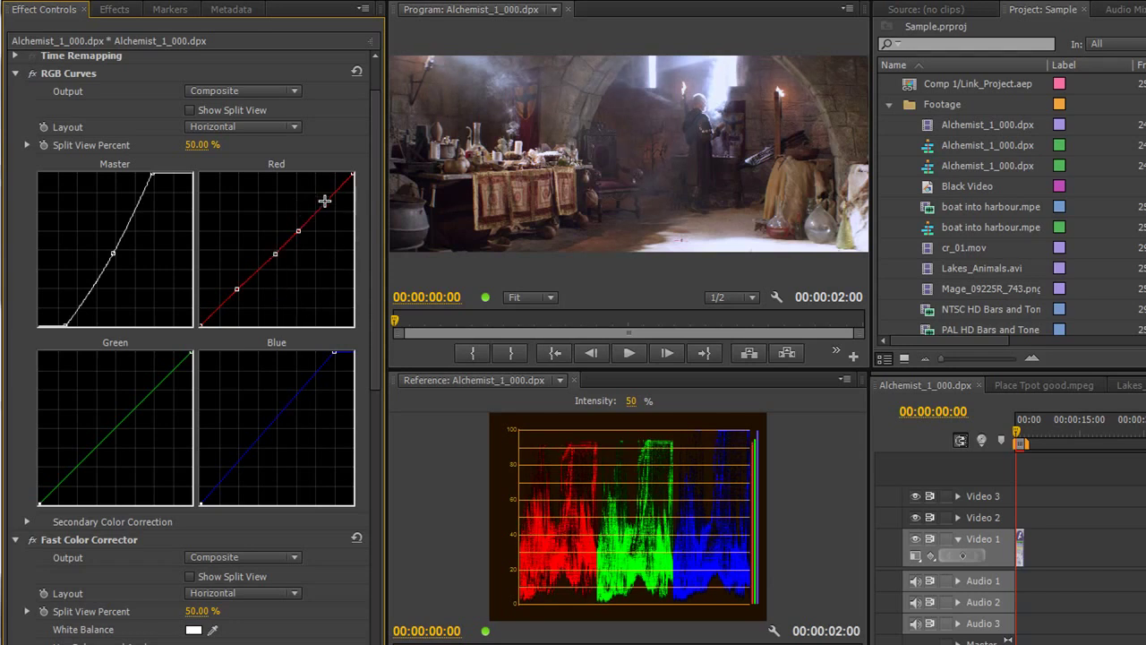
Step: Add points near the top of the Red curve and lower them to flatten its upper section
drag(326, 199, 332, 212)
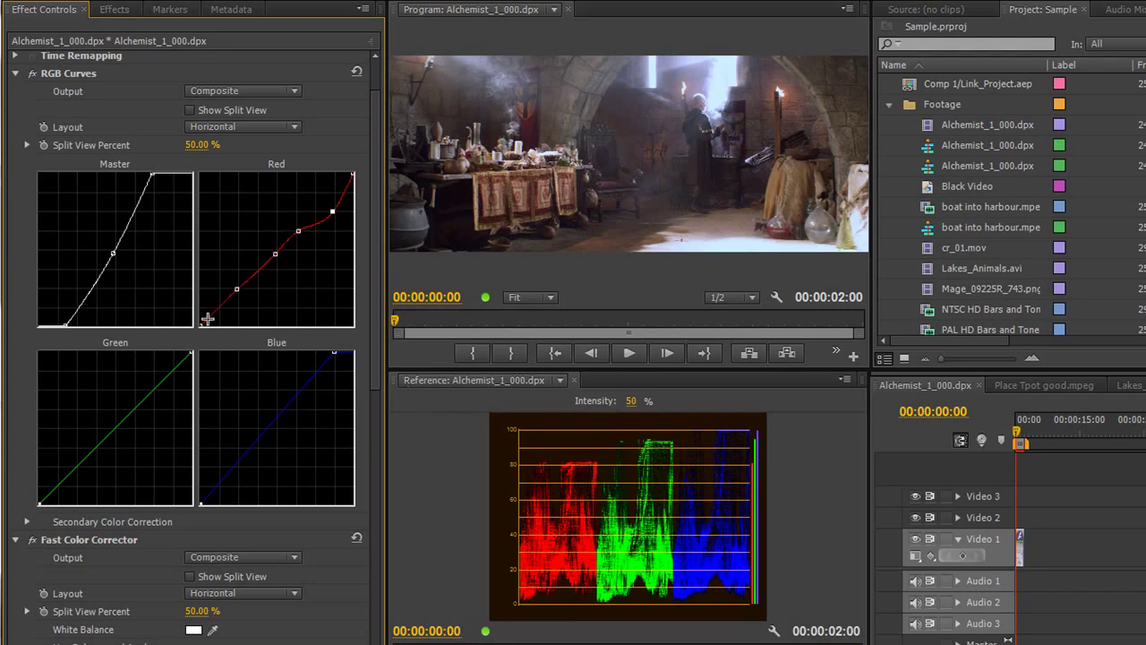
click(333, 213)
drag(332, 211, 332, 226)
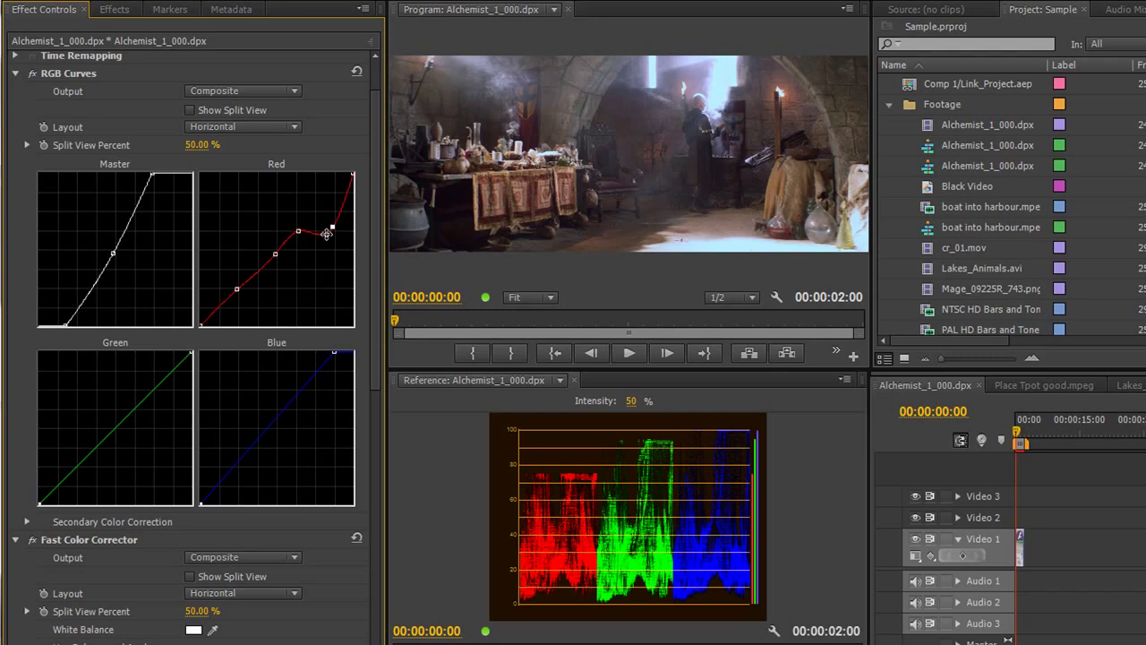
drag(327, 233, 323, 220)
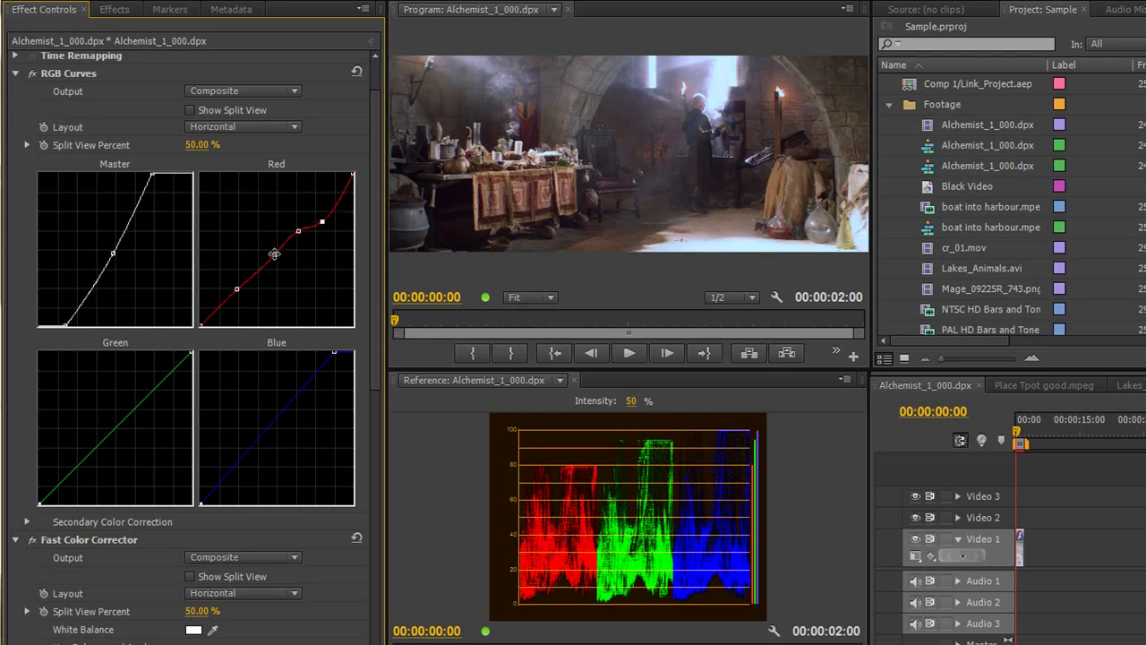
drag(322, 221, 323, 233)
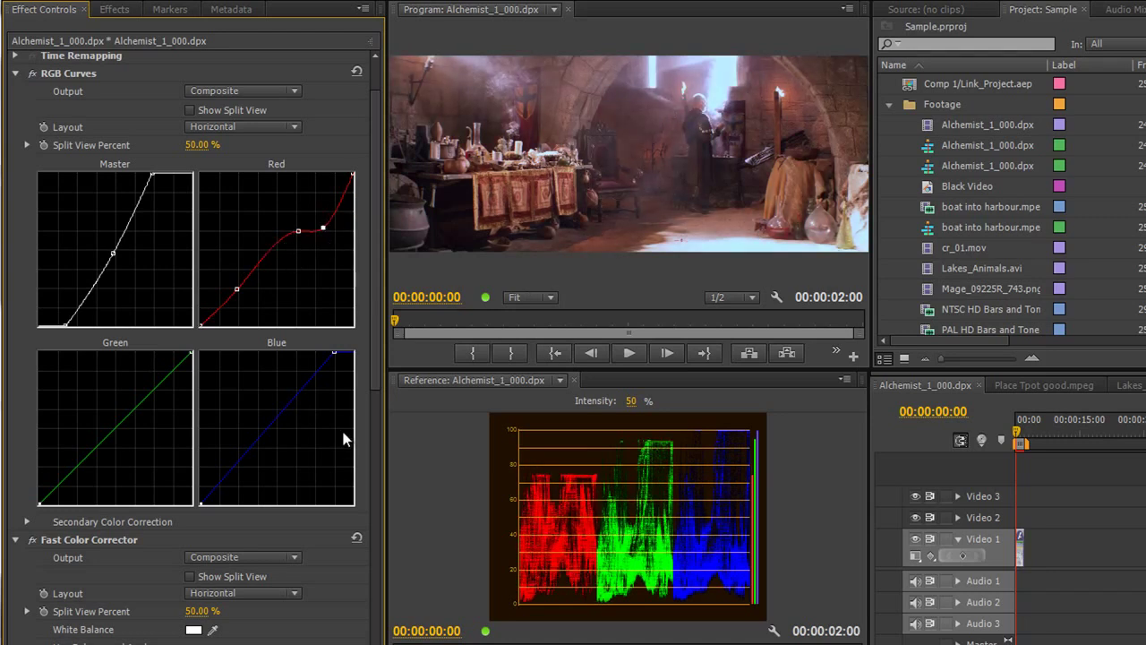
Step: Undo the last Red tweak and reselect the Red curve's middle and upper points
key(ctrl+z)
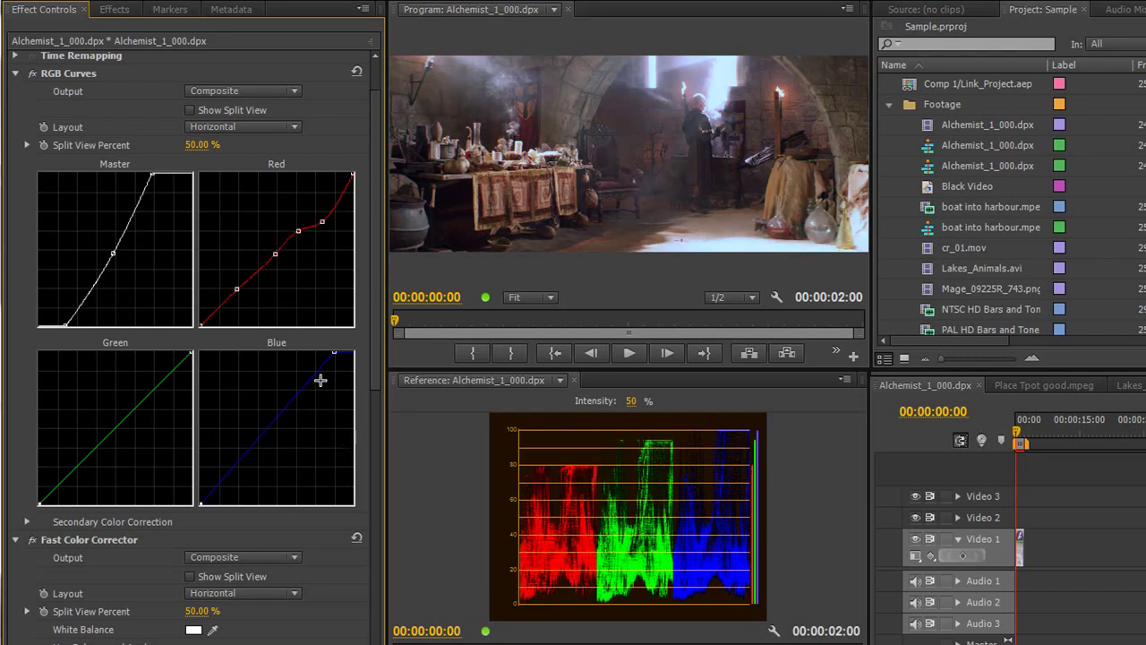
click(275, 252)
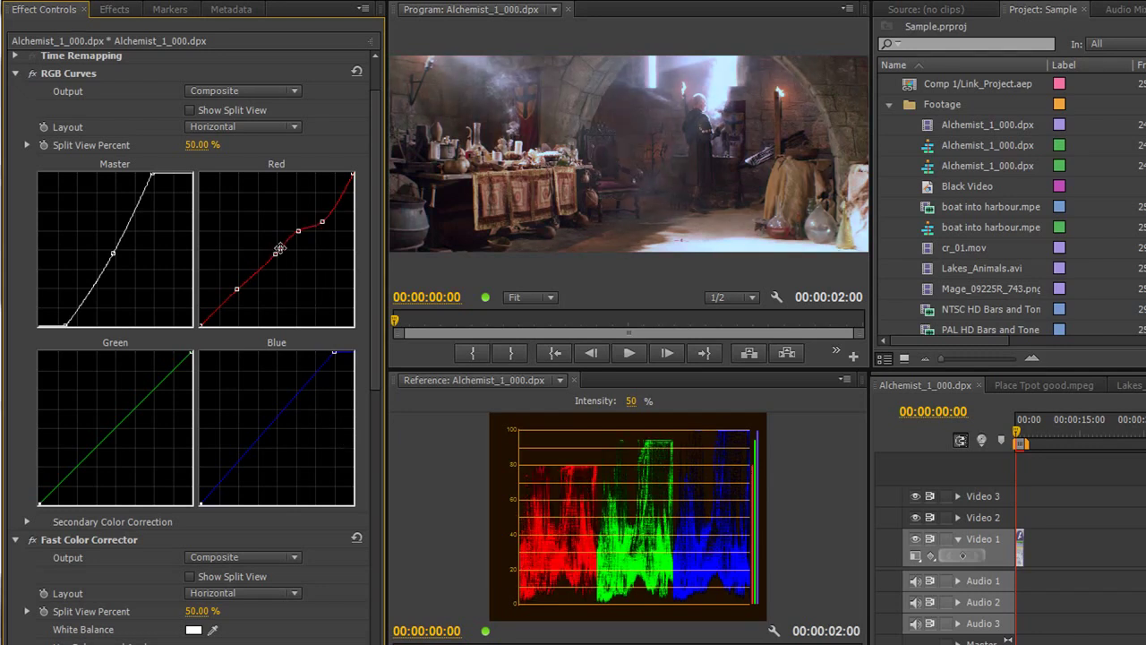
click(324, 221)
Step: Move the Blue curve's top endpoint slightly left of the corner
click(336, 353)
drag(336, 352, 363, 349)
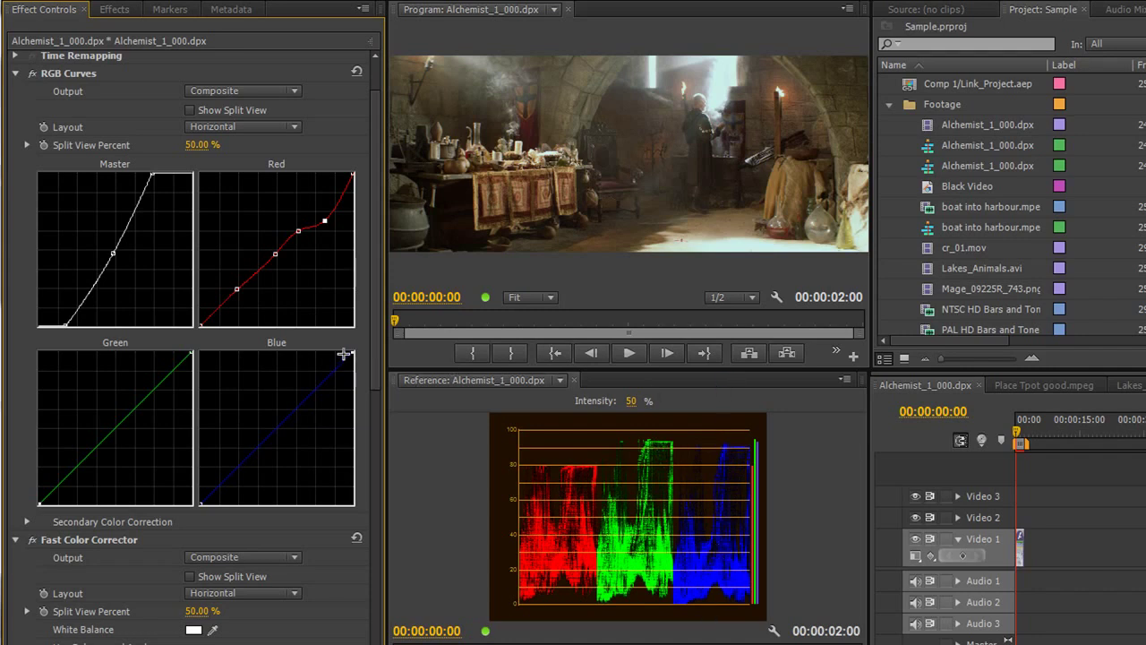
click(328, 350)
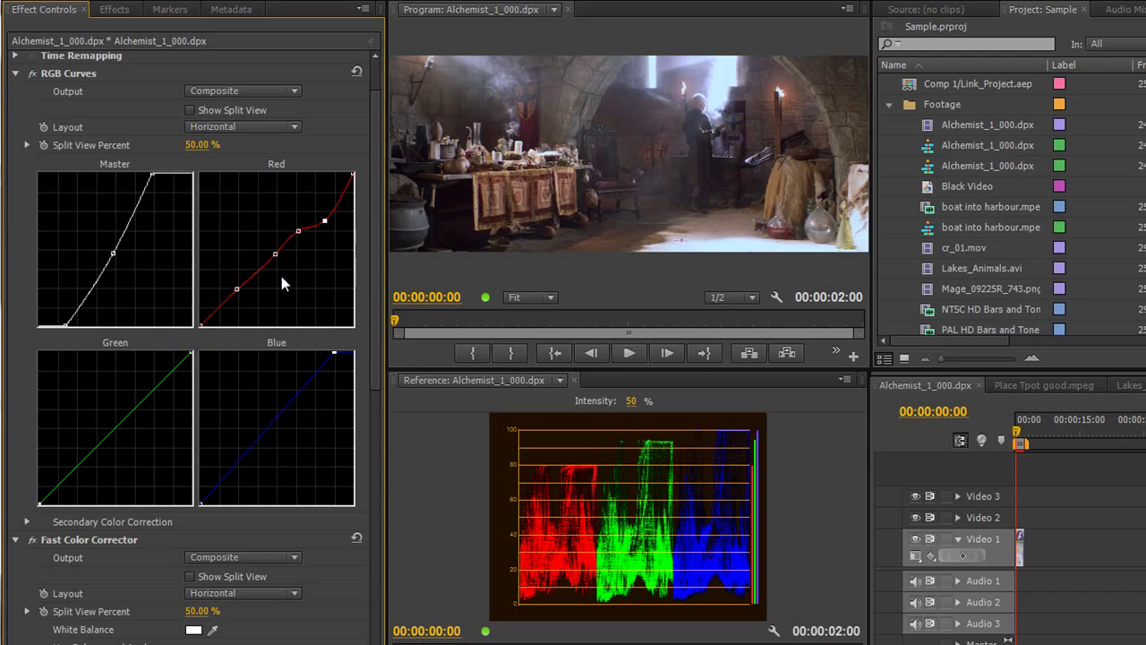
click(32, 73)
click(32, 74)
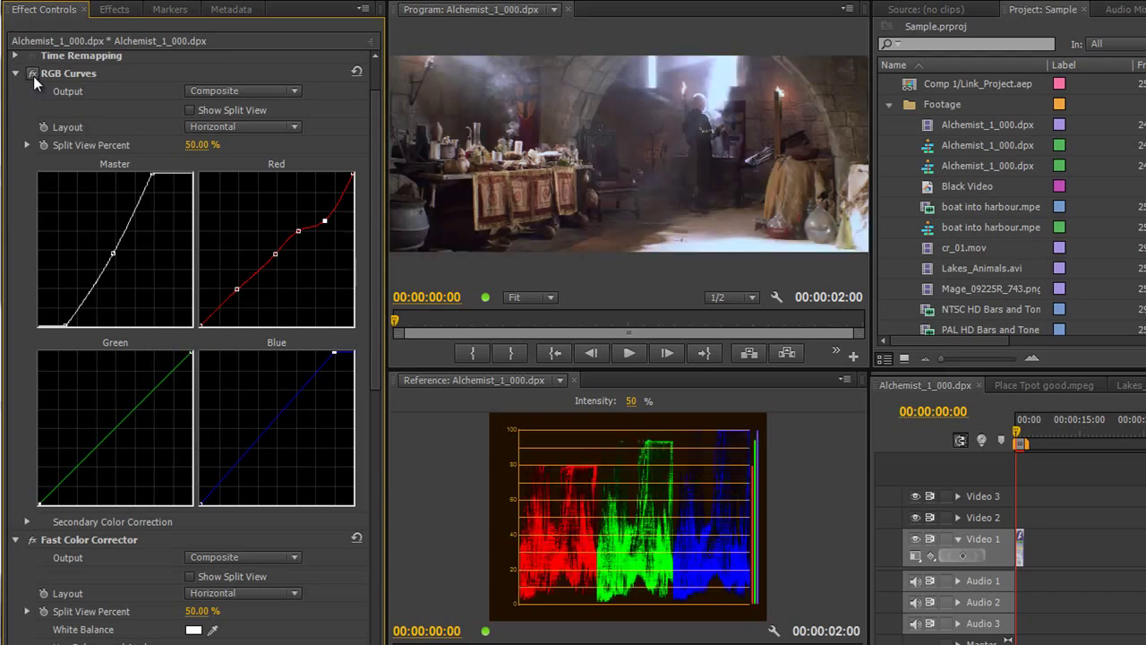